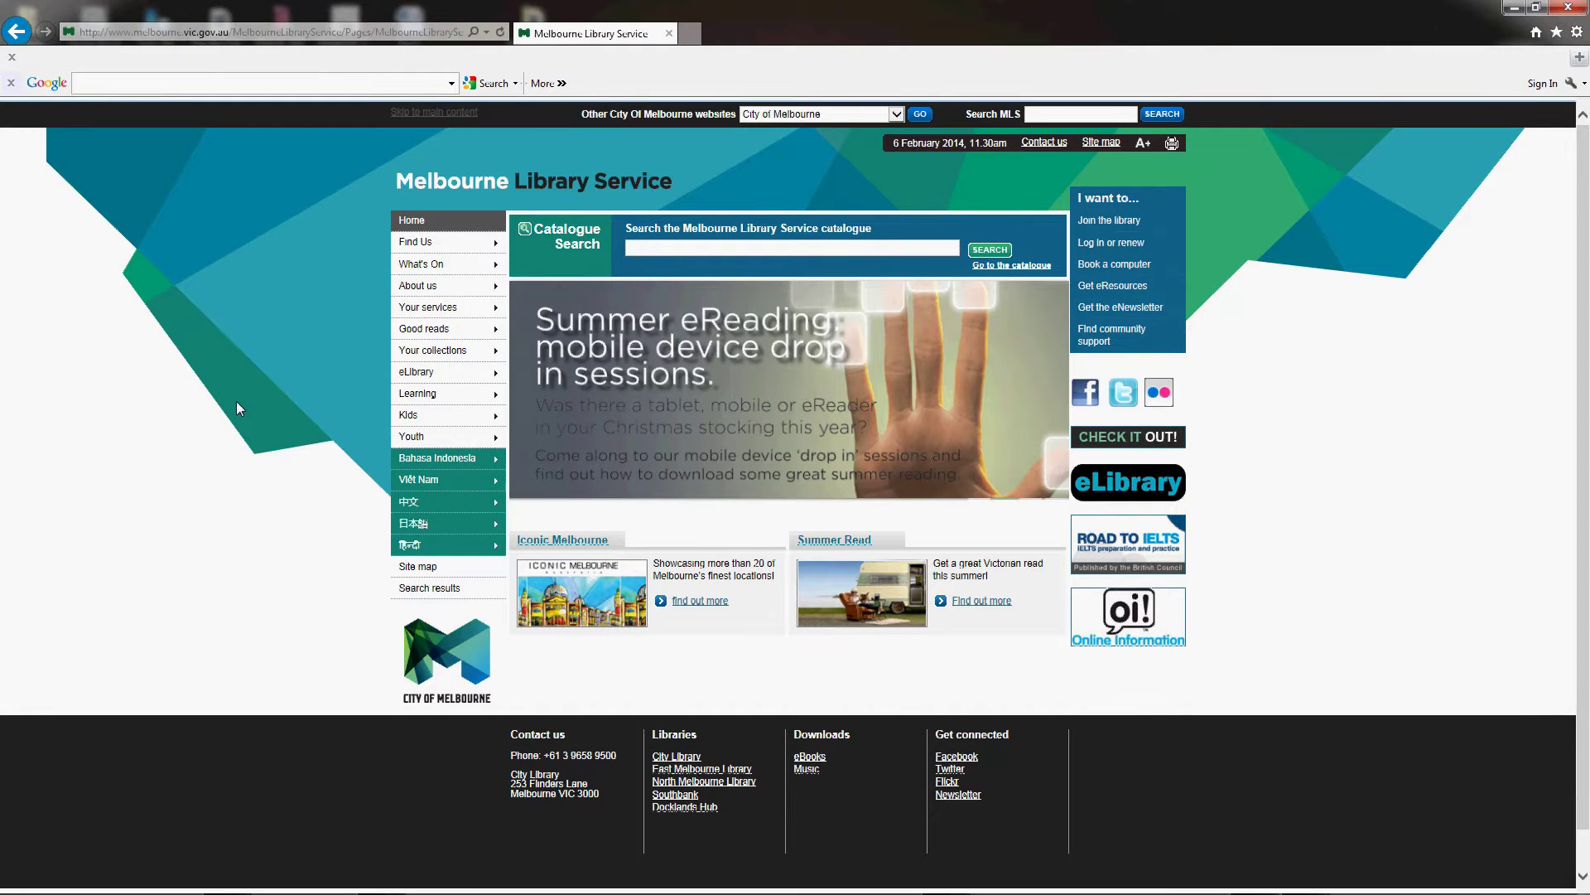
Open the eLibrary page from the Melbourne Library Service home page sidebar banner.
click(1134, 491)
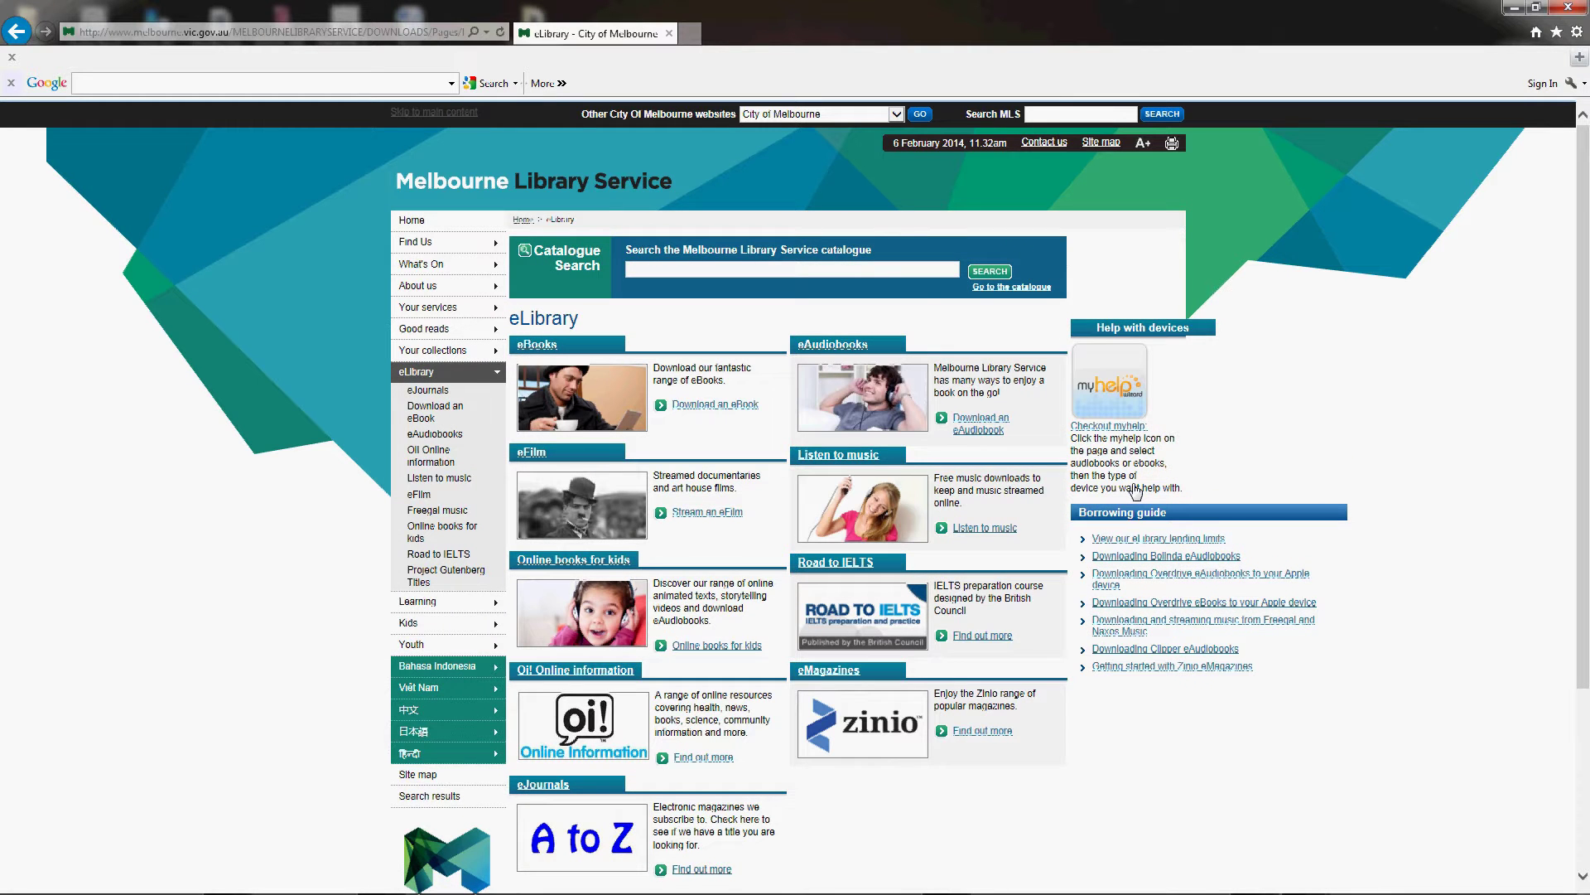
Open the RBdigital Zinio magazine collection from the eMagazines section.
click(891, 717)
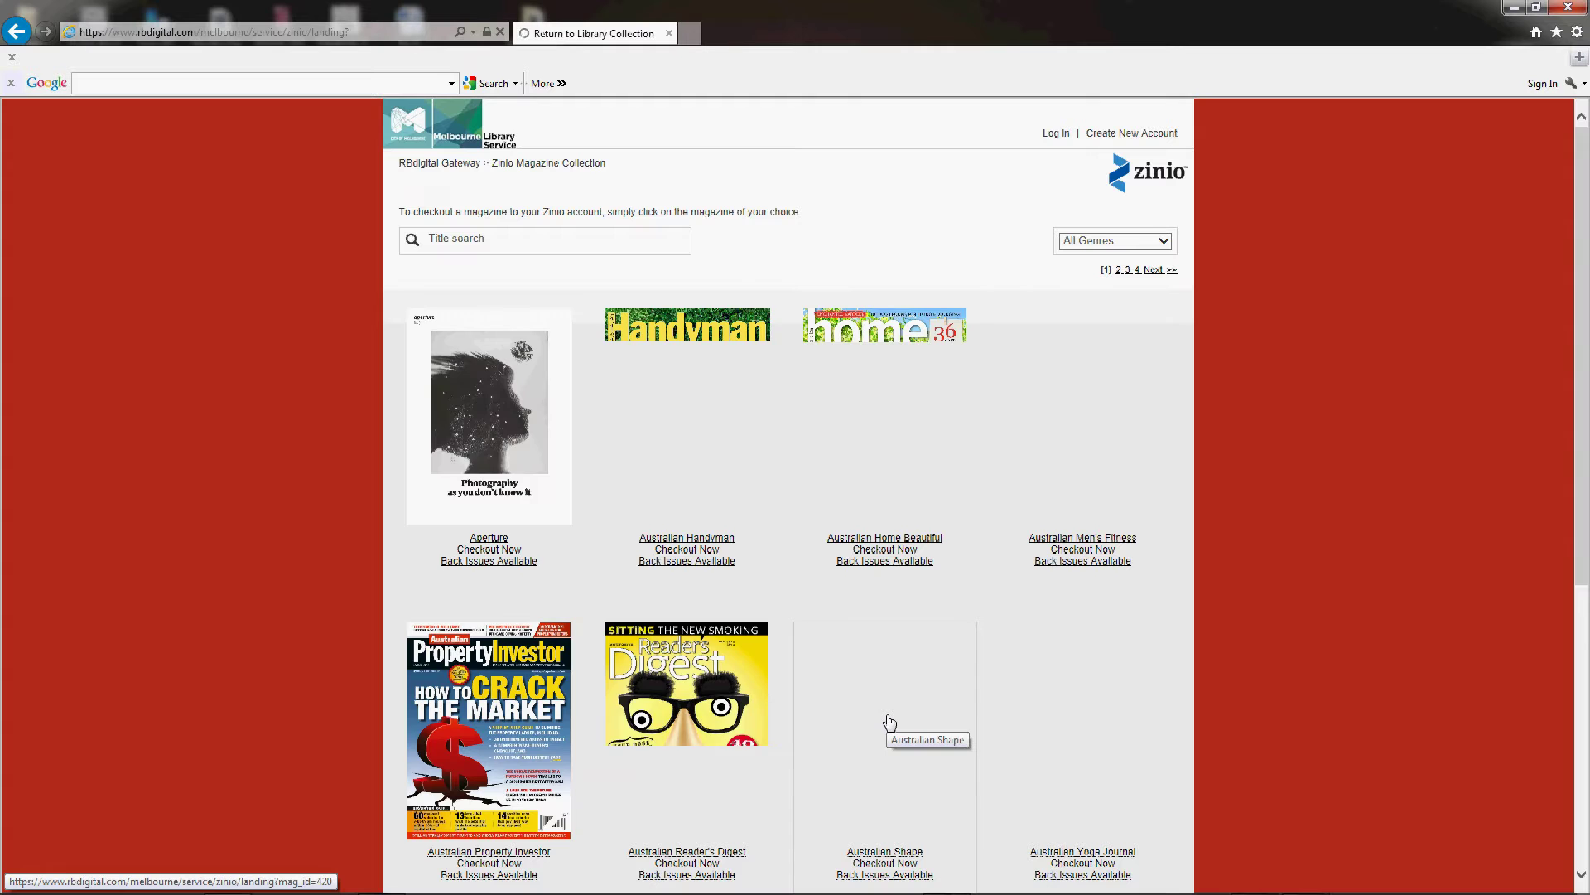
Open Australian Home Beautiful's detail page and start checking out the January 2014 issue.
click(945, 514)
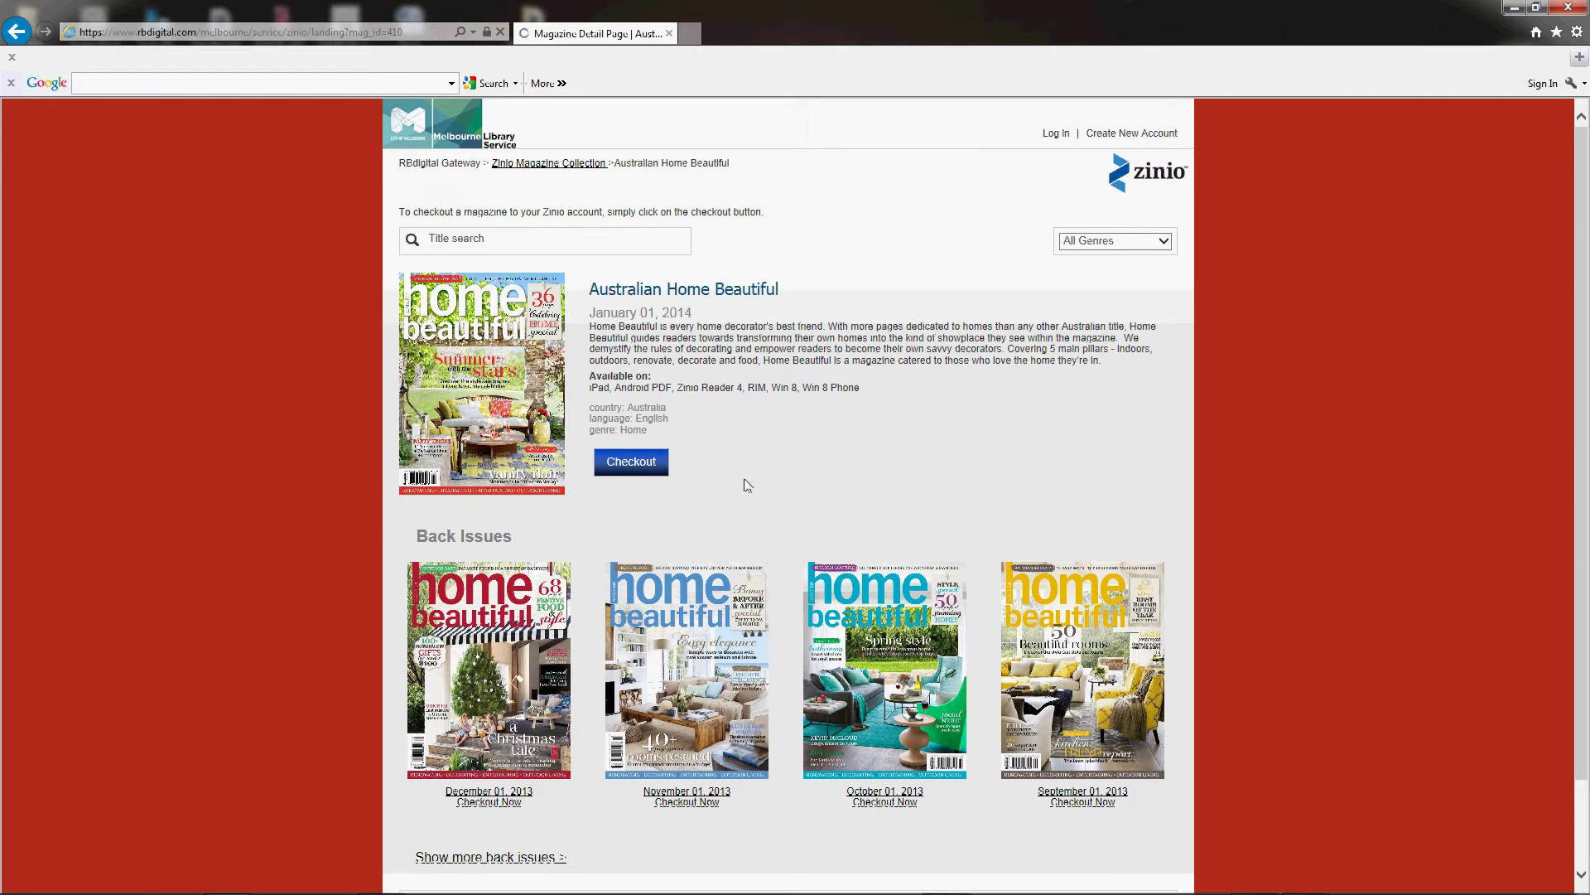
click(632, 465)
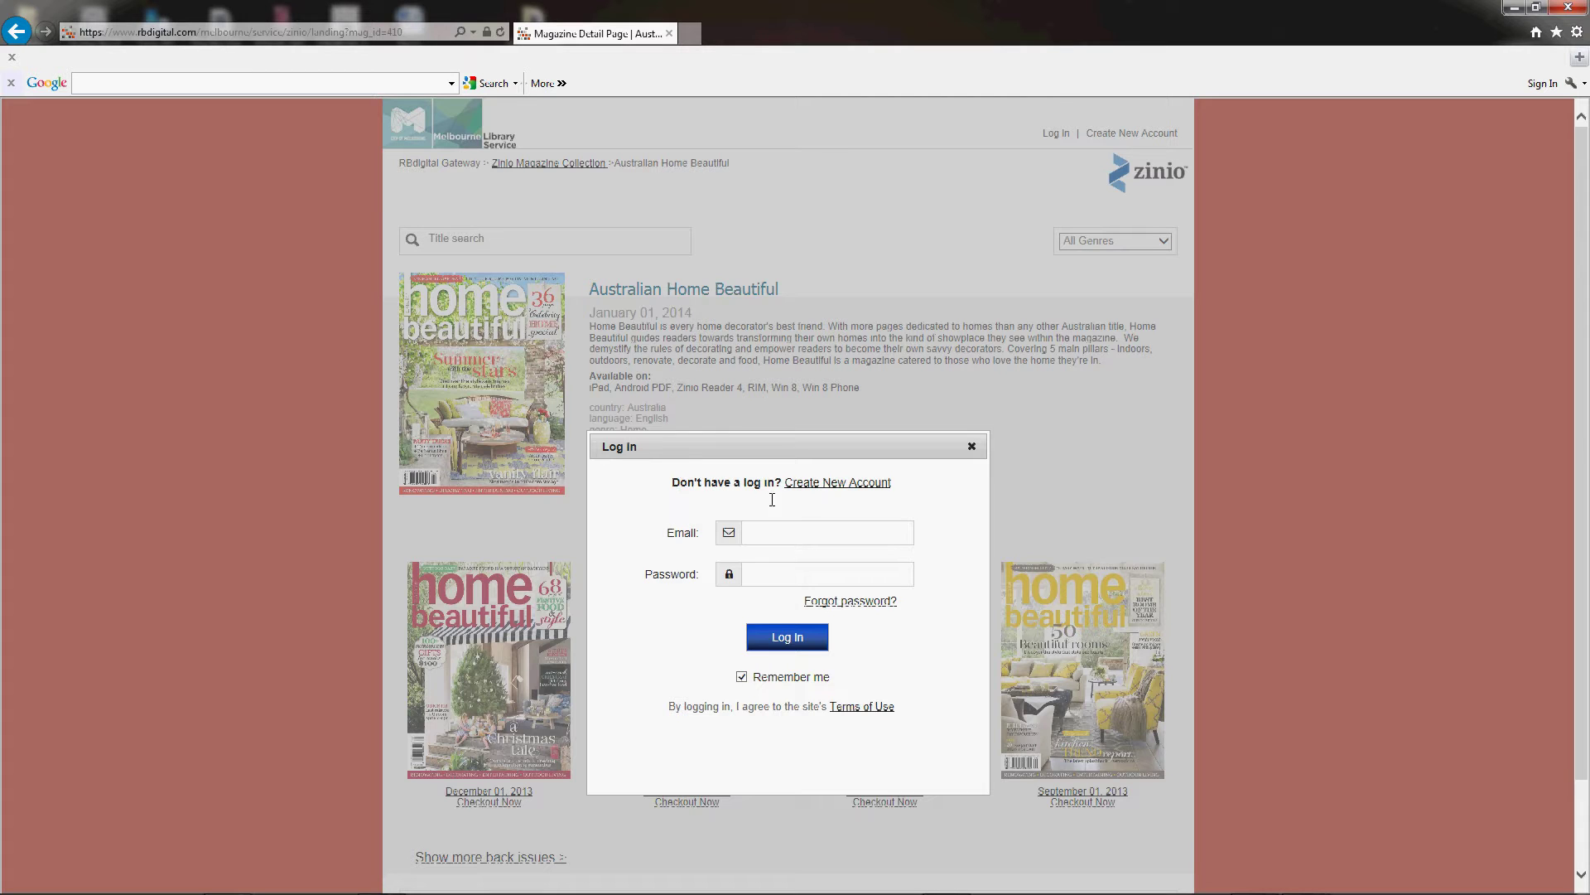
Create a new Zinio account with the library card number and complete checkout.
click(850, 485)
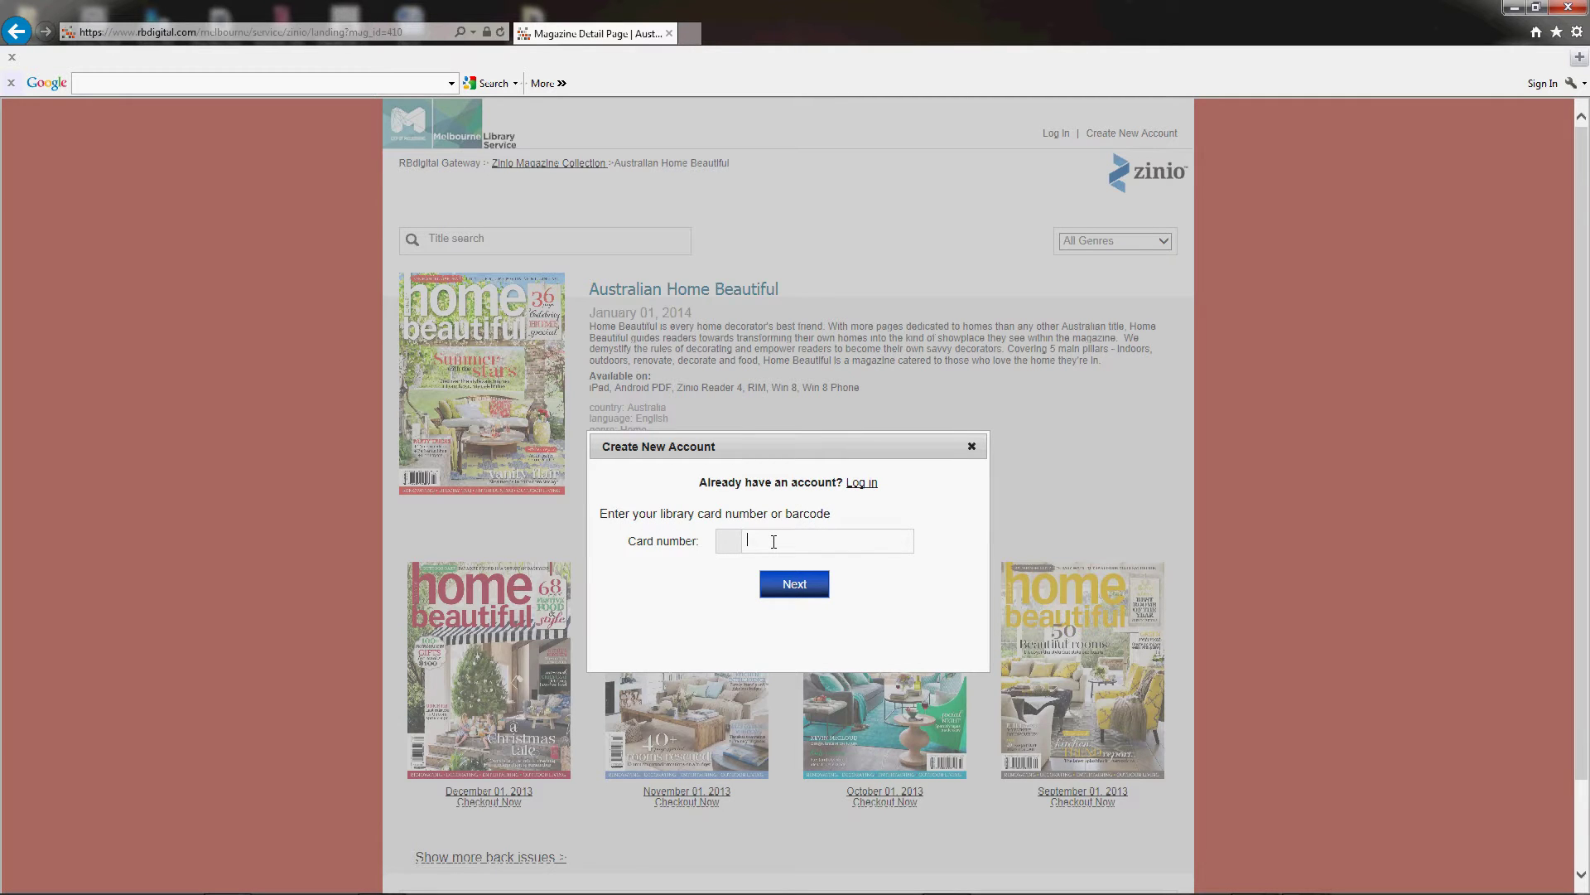
click(794, 584)
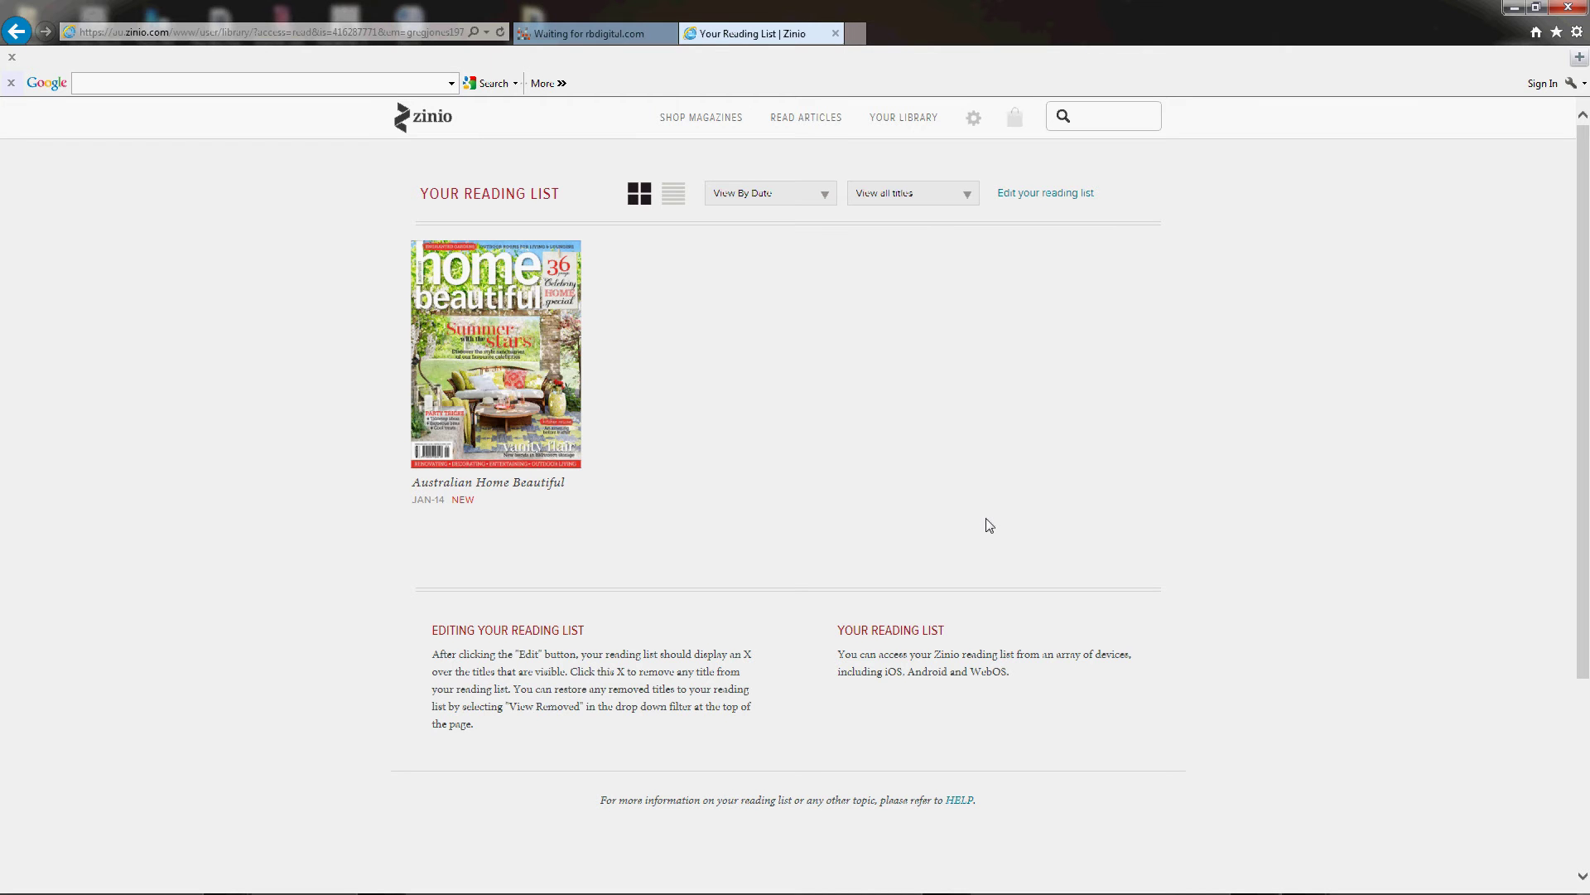
Launch Australian Home Beautiful from Your Reading List in the Zinio online reader.
click(504, 342)
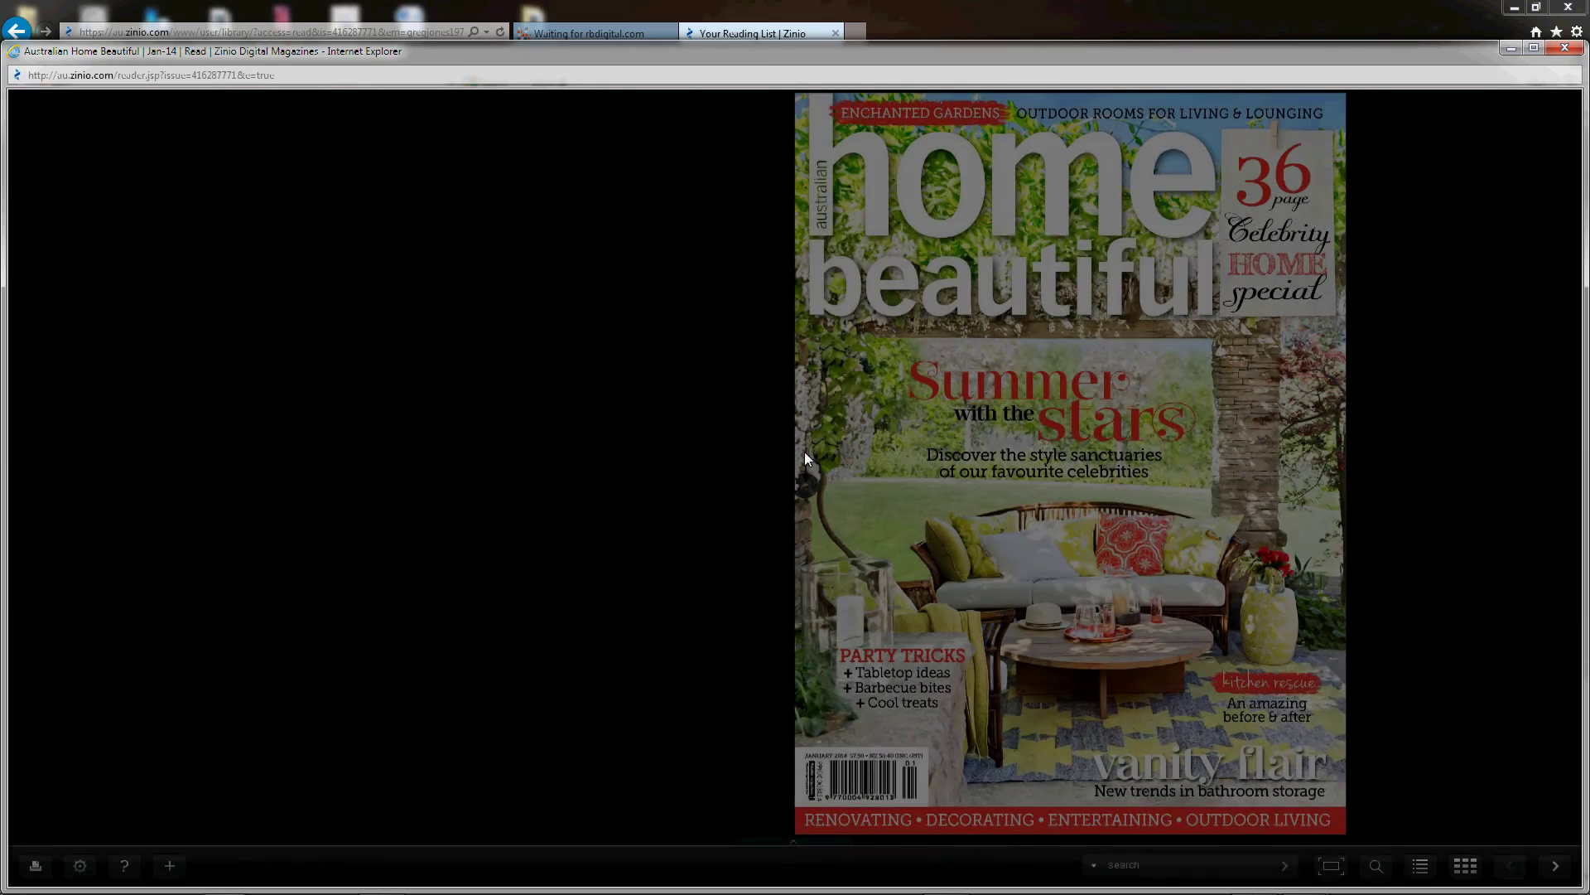
Turn three pages forward past the cover, Blum advert and Caesarstone spread.
click(1561, 870)
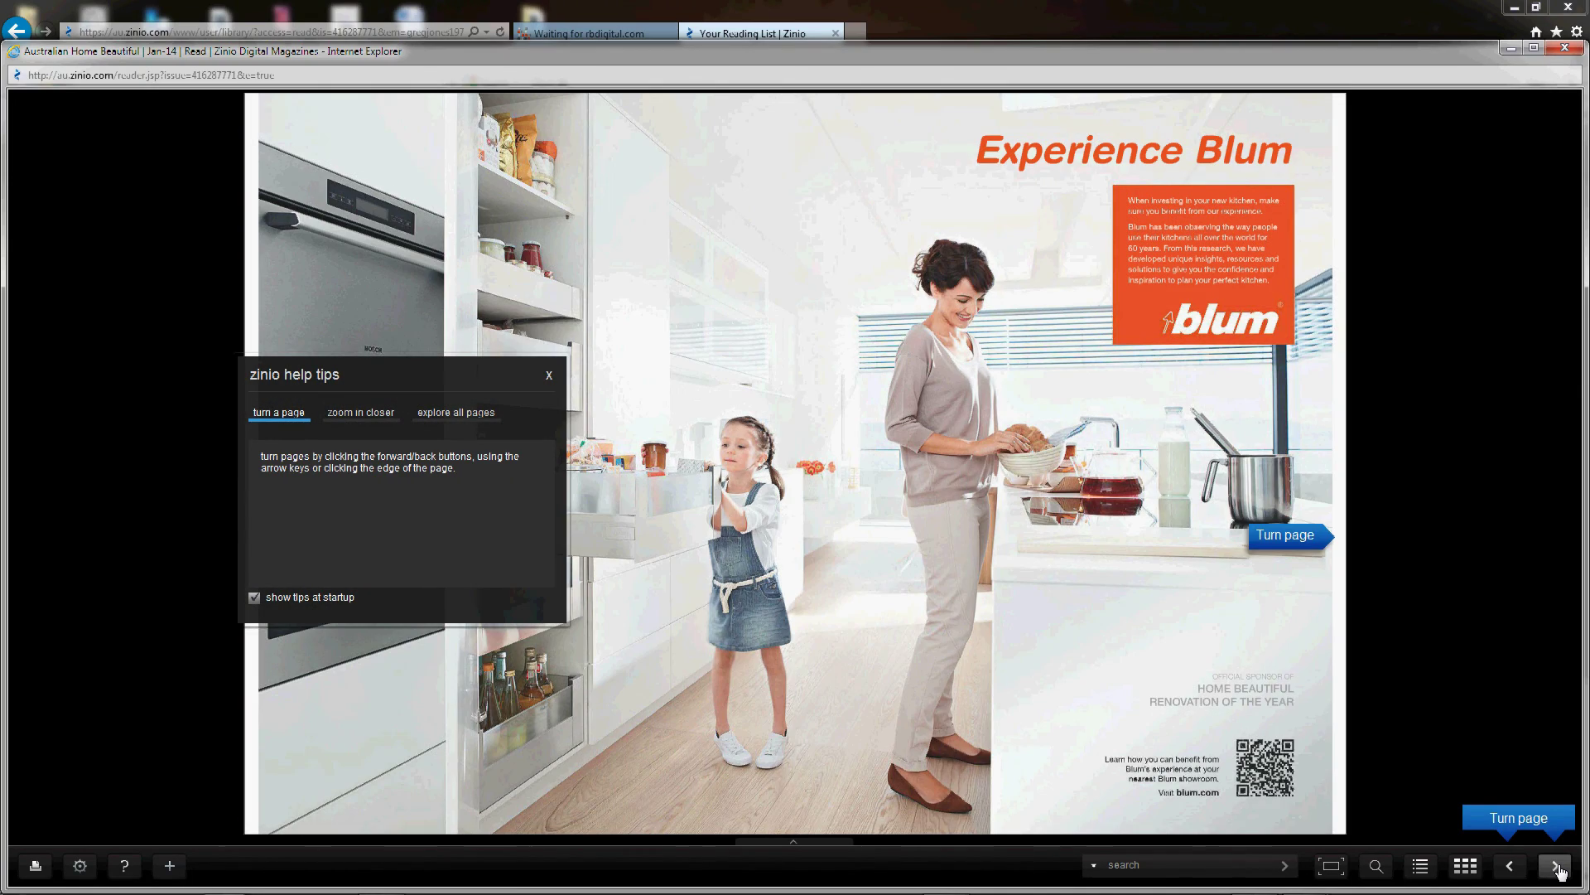
click(1561, 870)
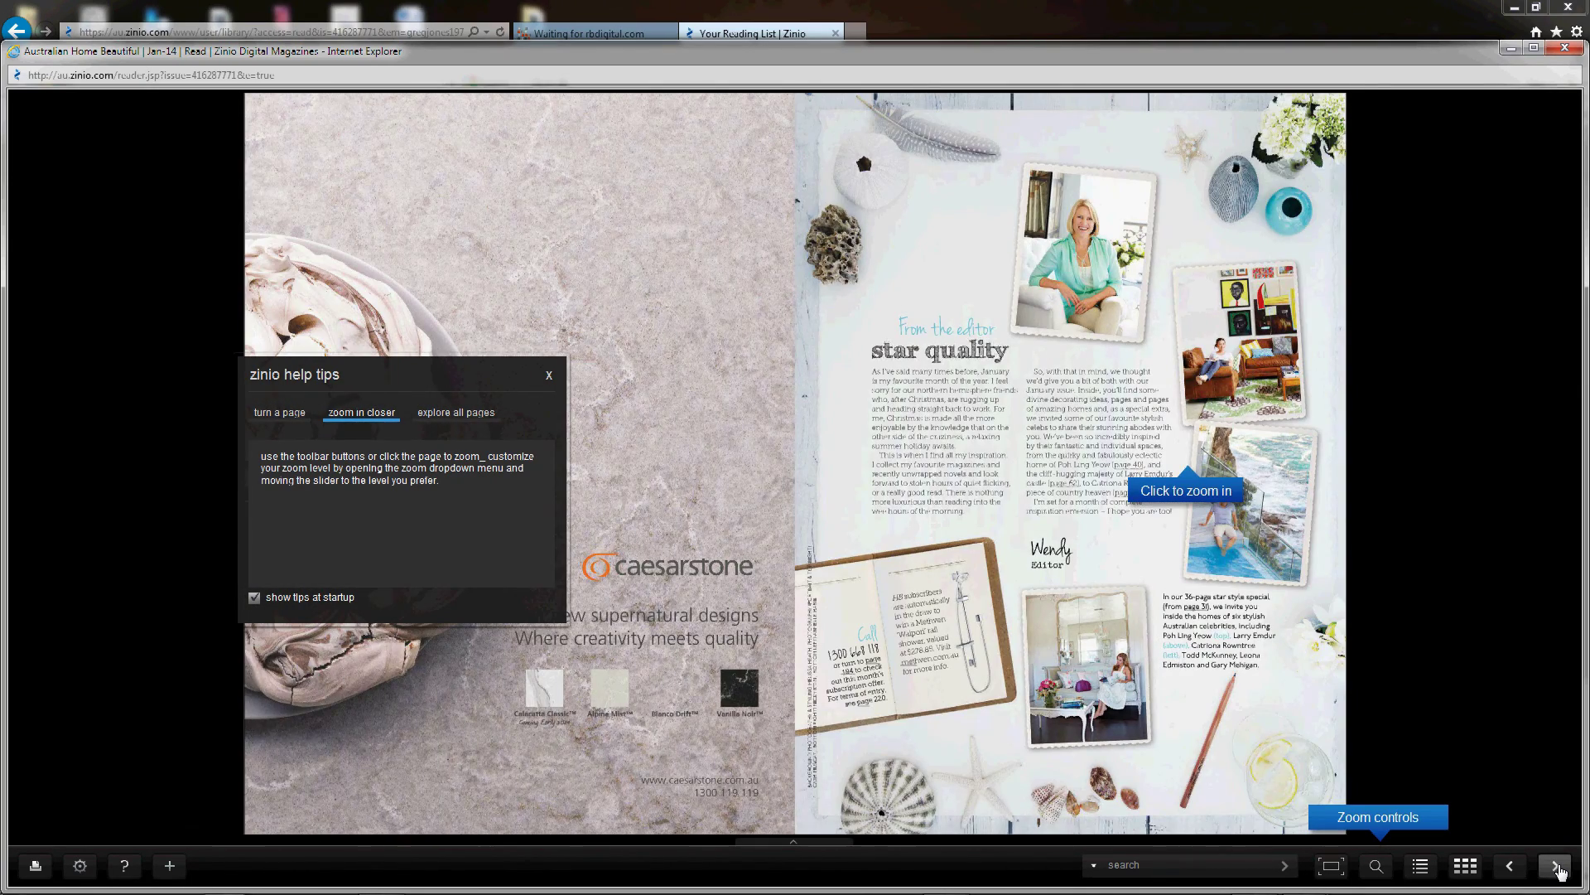
click(1560, 870)
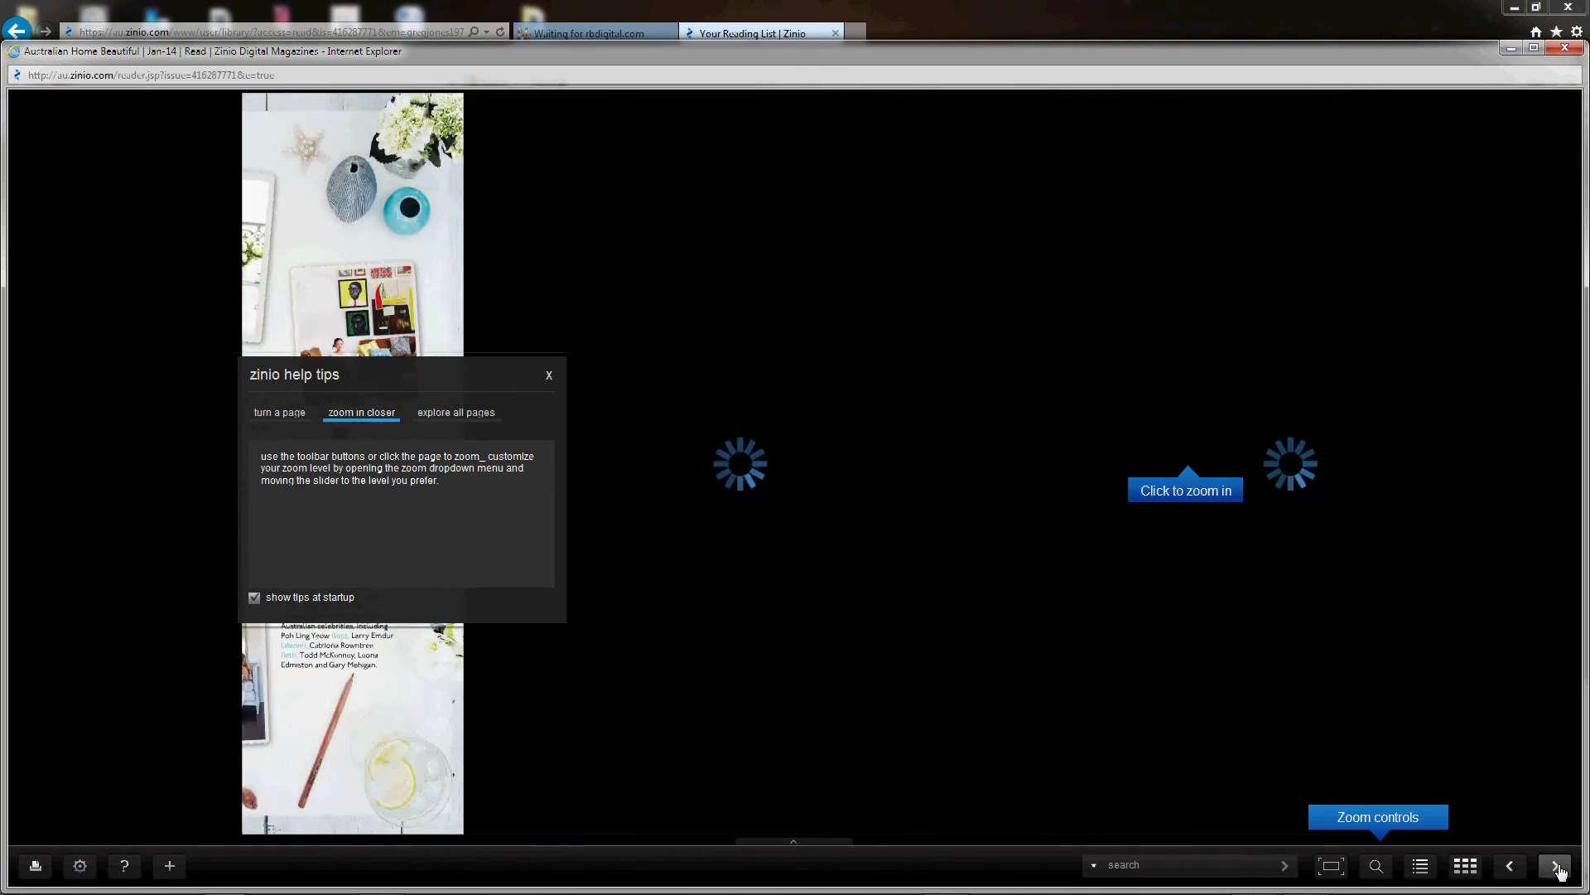